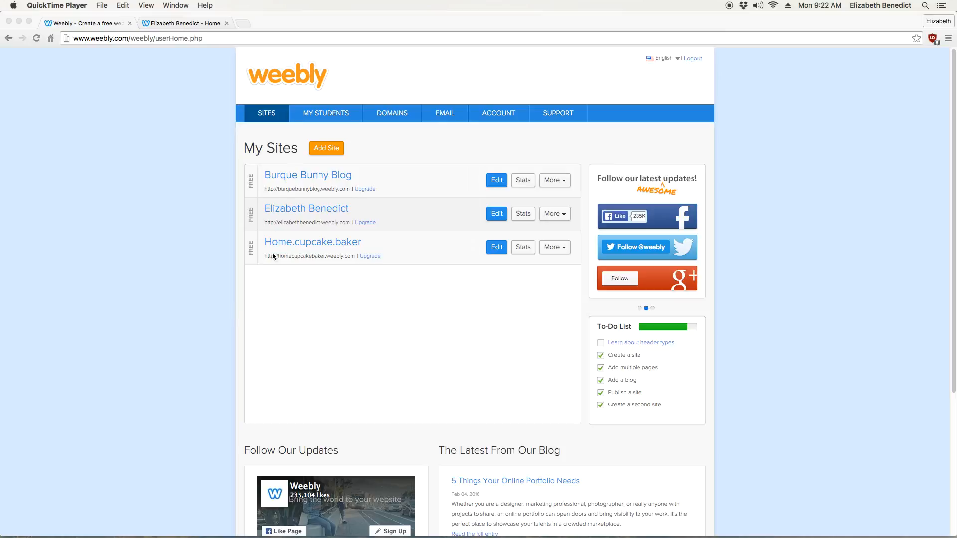
- Add a new site and choose the Clean Lines theme for it
click(326, 148)
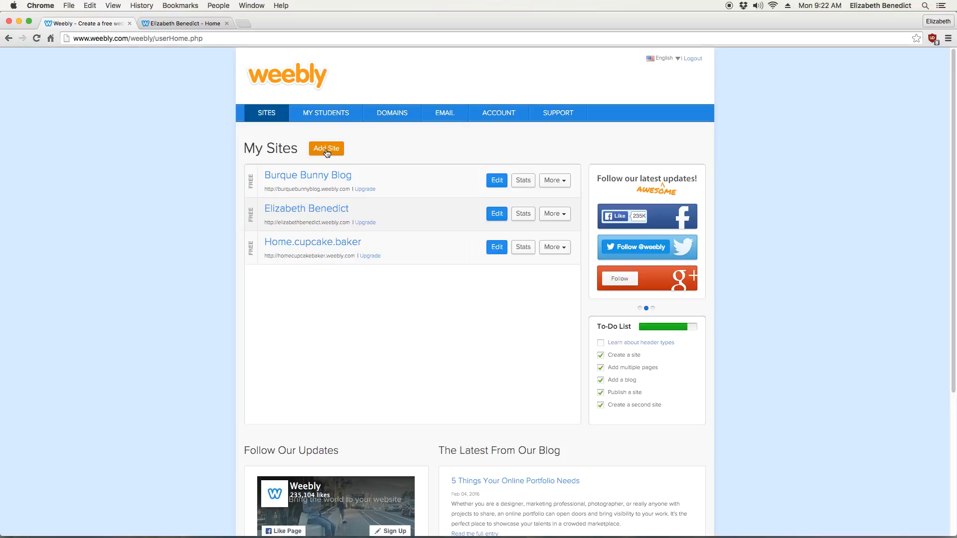
click(327, 150)
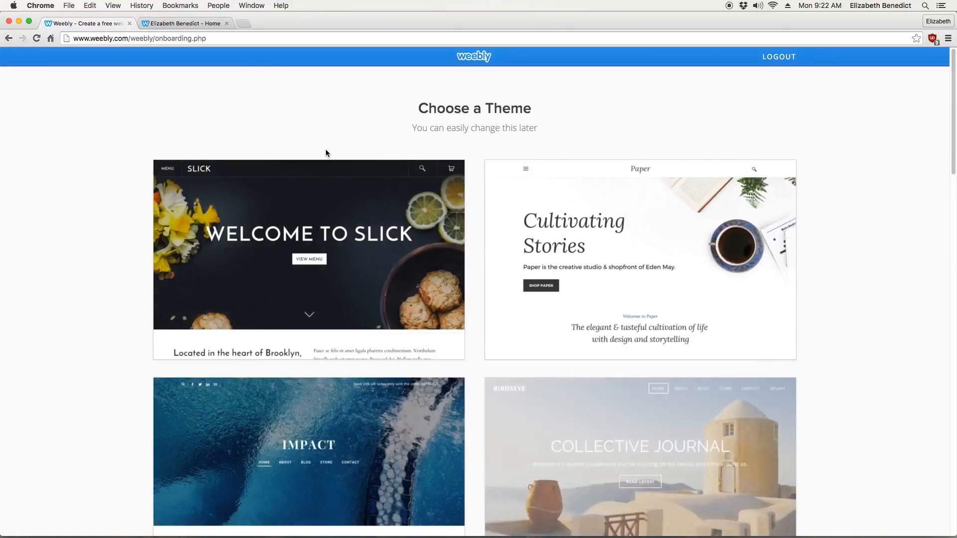
mouse_move(401, 265)
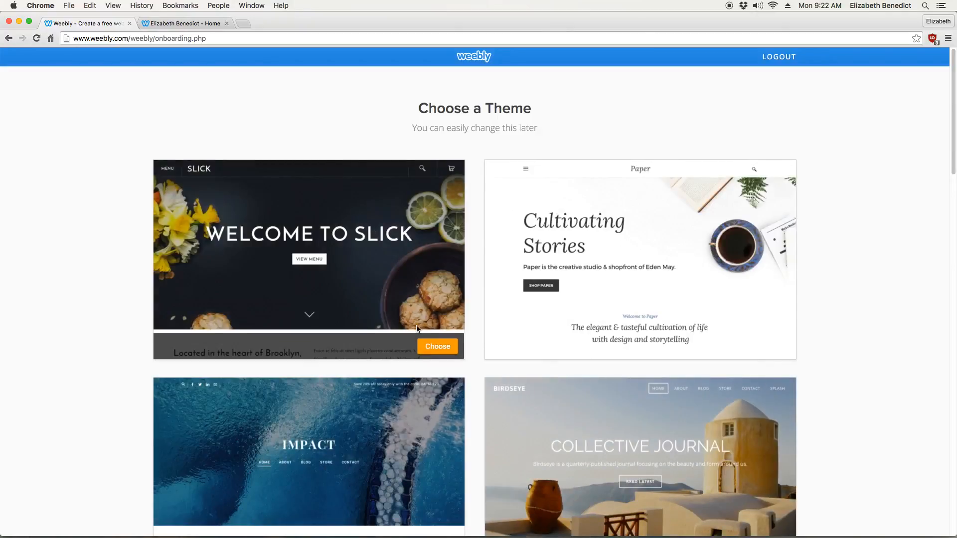
scroll(405, 328, down, 10)
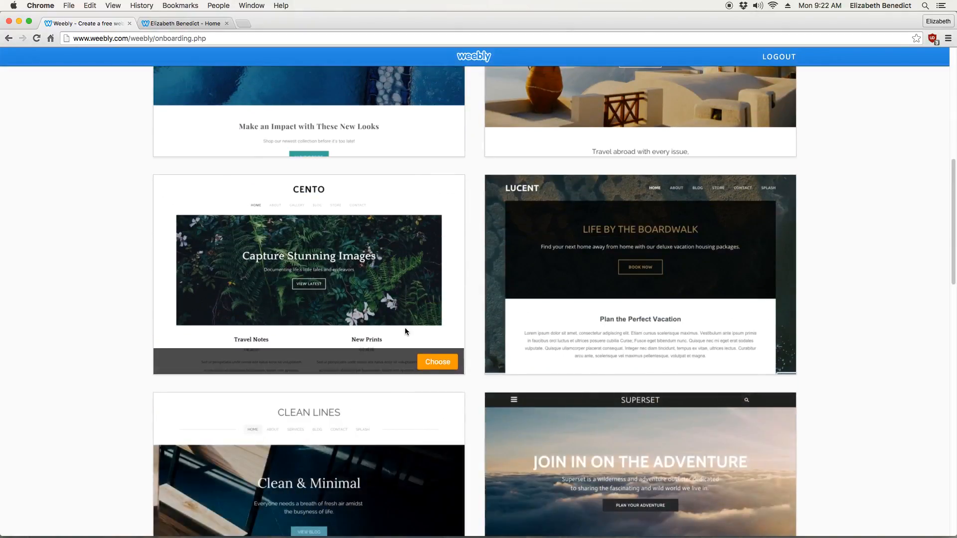
scroll(392, 316, down, 3)
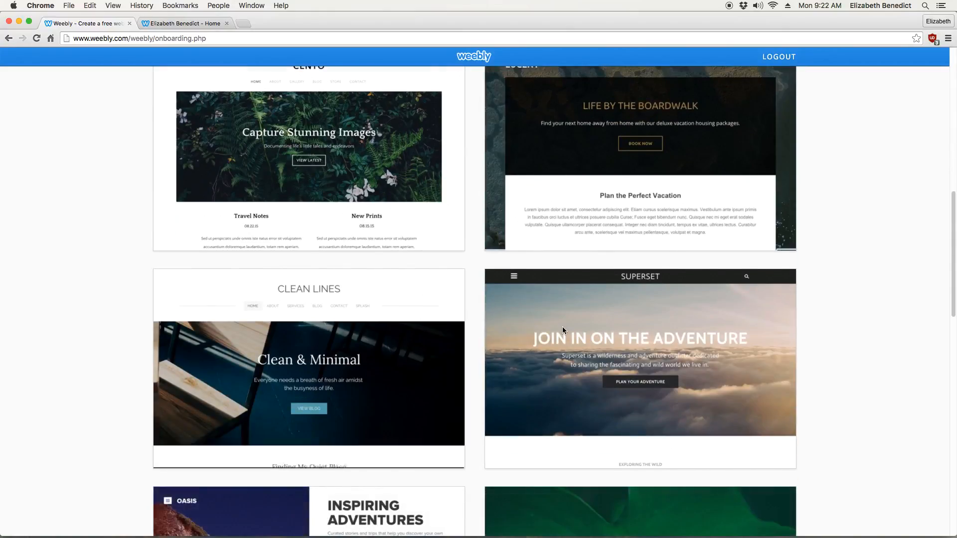
scroll(563, 328, down, 20)
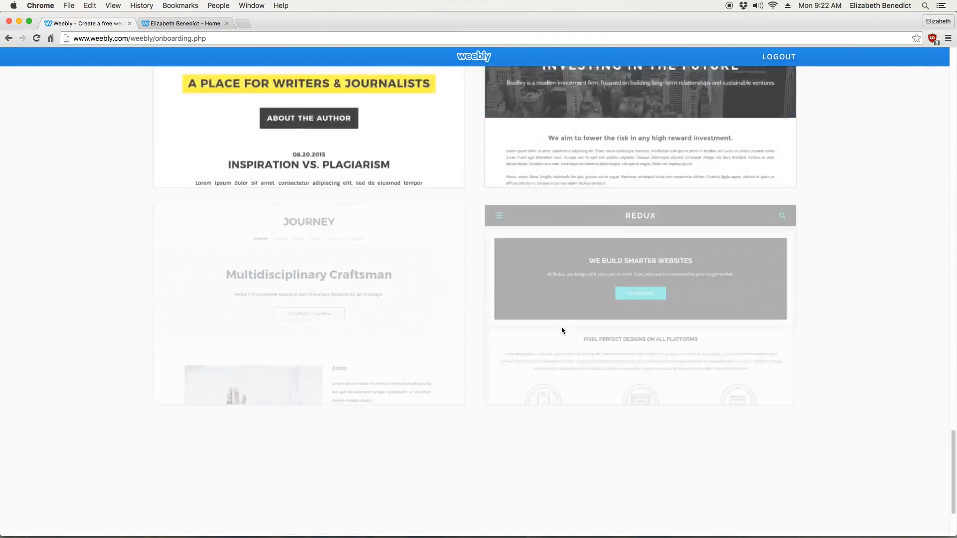
scroll(561, 327, down, 3)
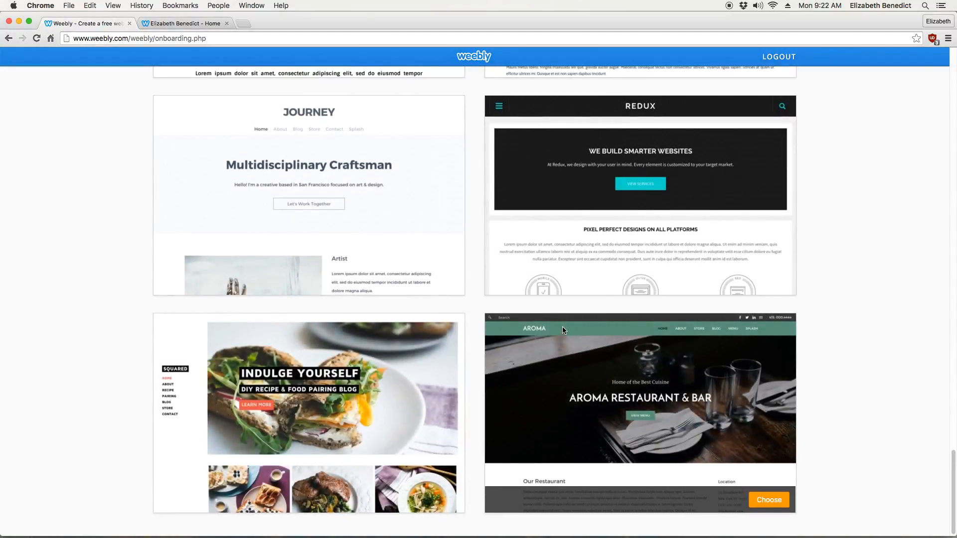
scroll(563, 327, up, 15)
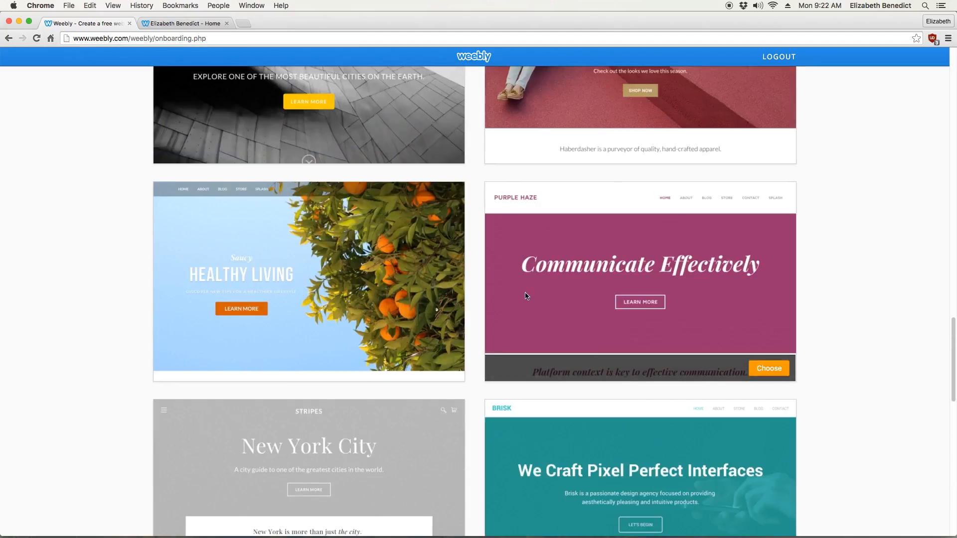
scroll(427, 269, up, 3)
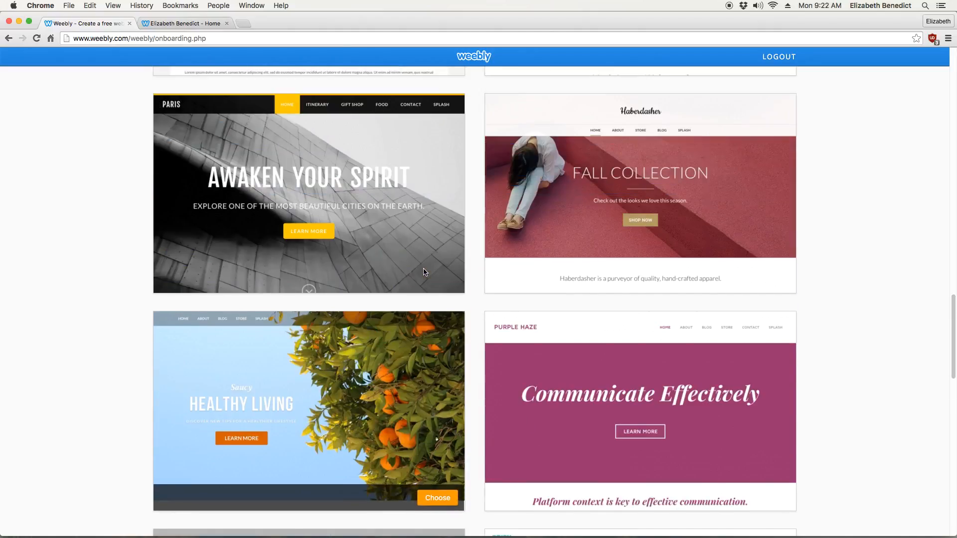
scroll(429, 265, up, 3)
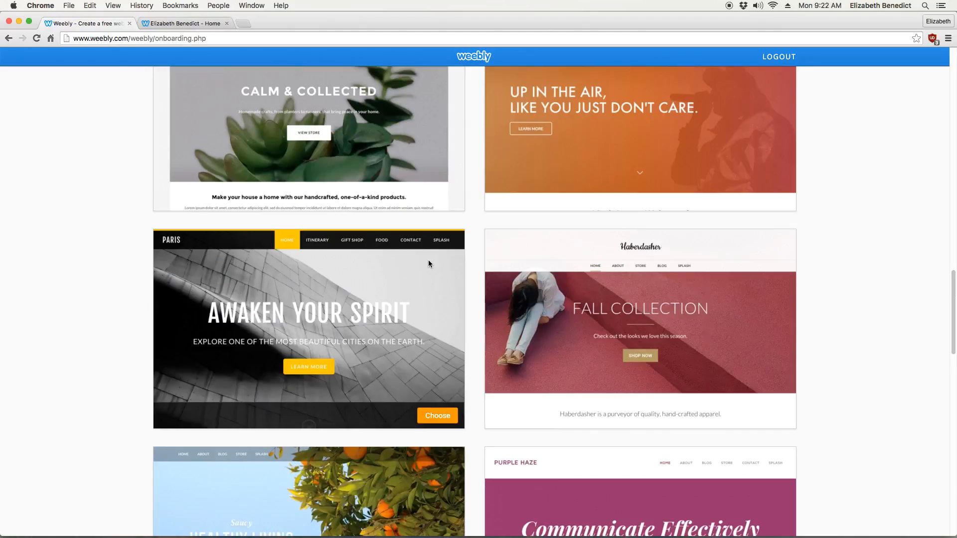
scroll(428, 259, up, 10)
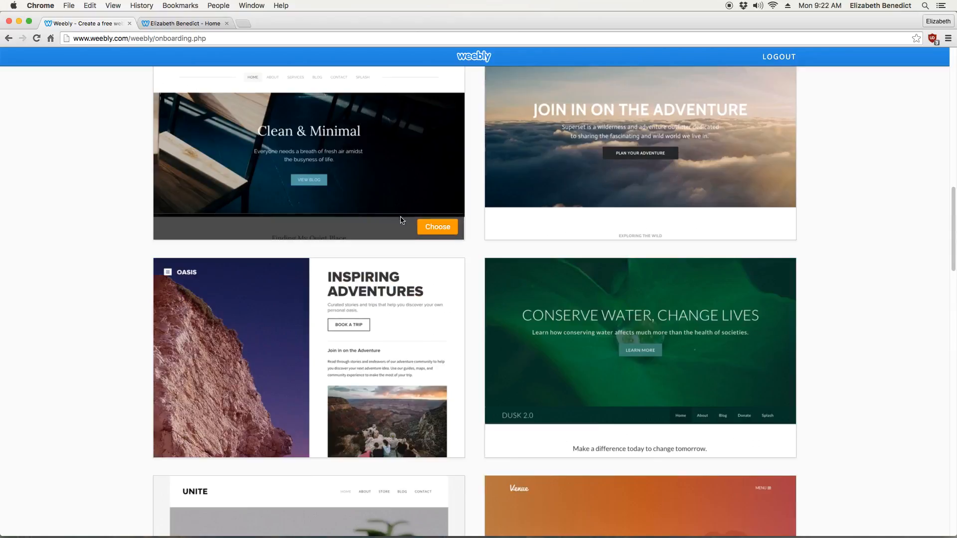
click(425, 223)
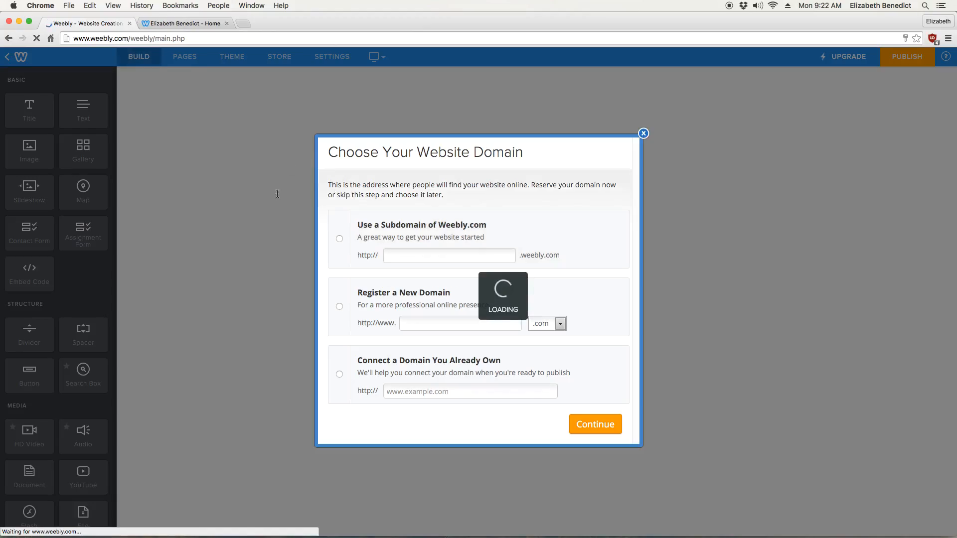
- Reserve the Weebly.com subdomain "ebexample" as the site's address
click(417, 255)
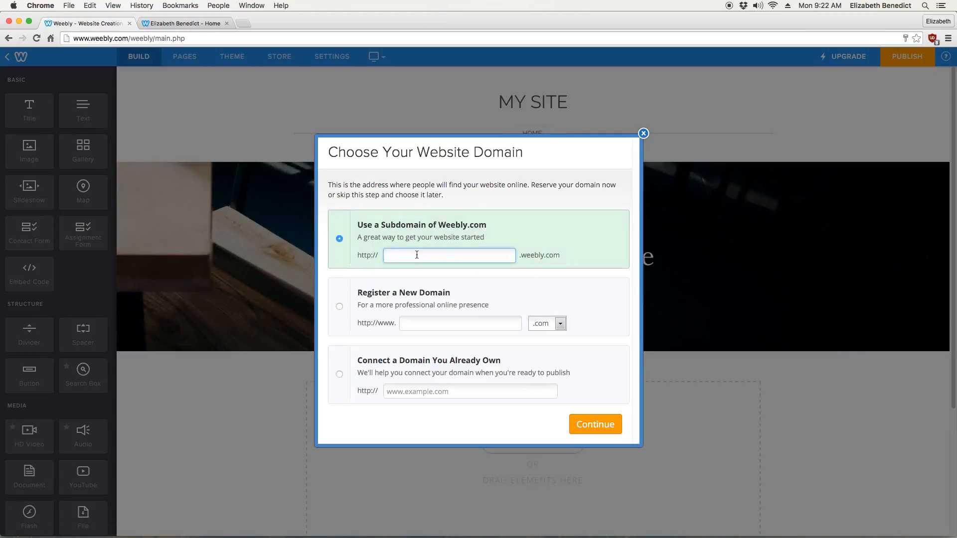
text(ebexample)
click(584, 425)
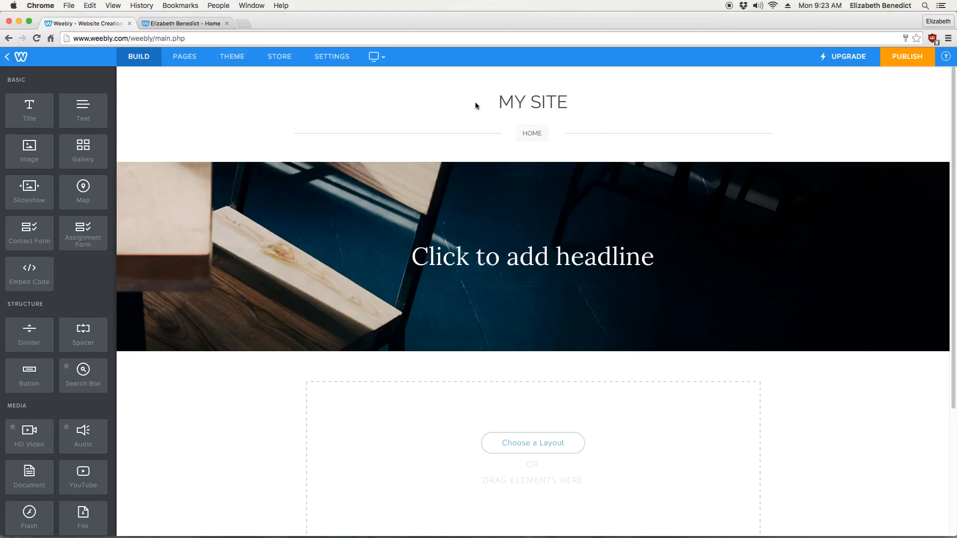
- Replace the site title MY SITE with the owner's first name
triple_click(538, 102)
text(ELIZABETH)
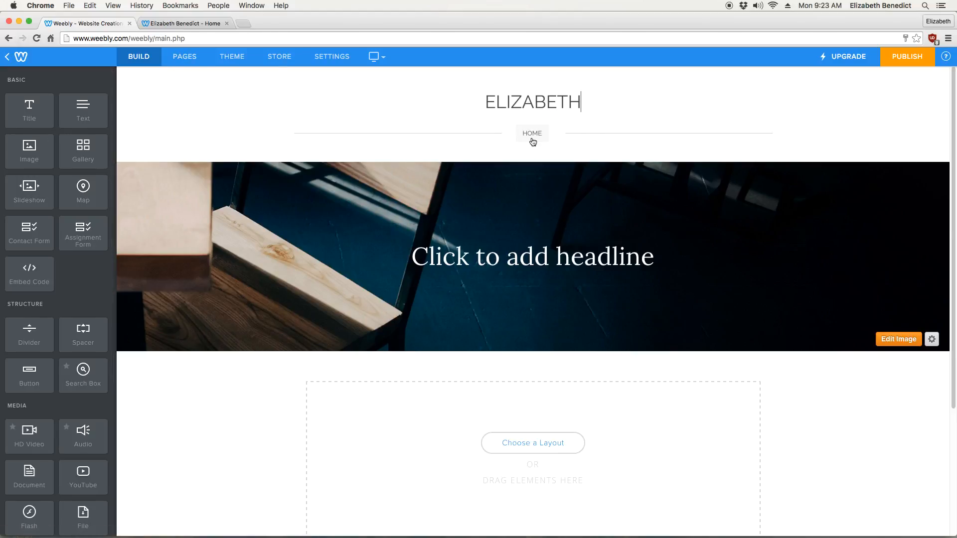
- Add a new page named About to the site and save it
click(172, 59)
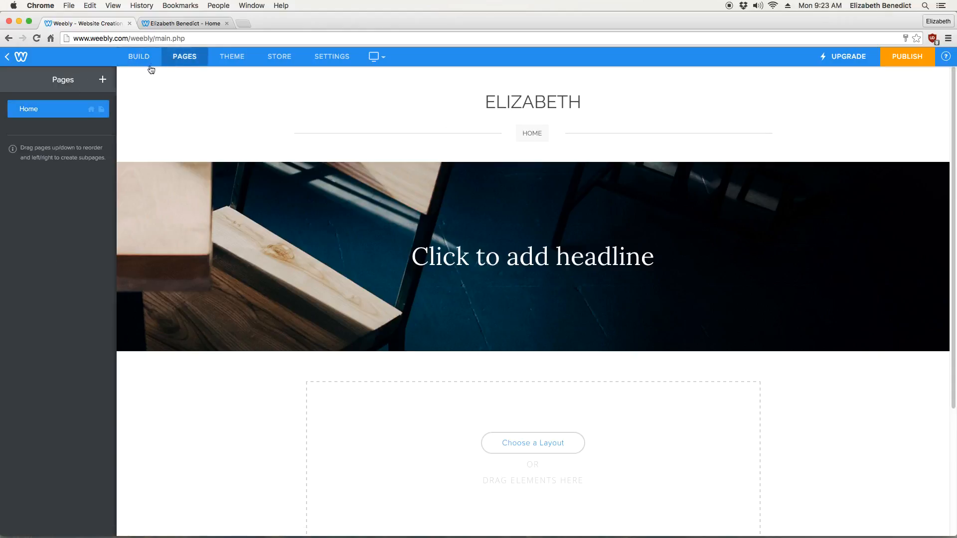
click(103, 81)
click(84, 110)
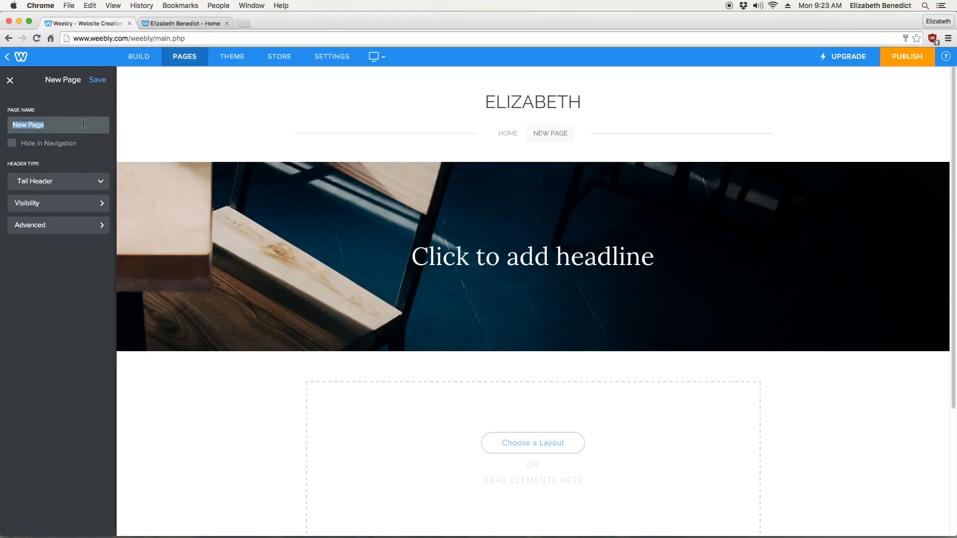
text(About)
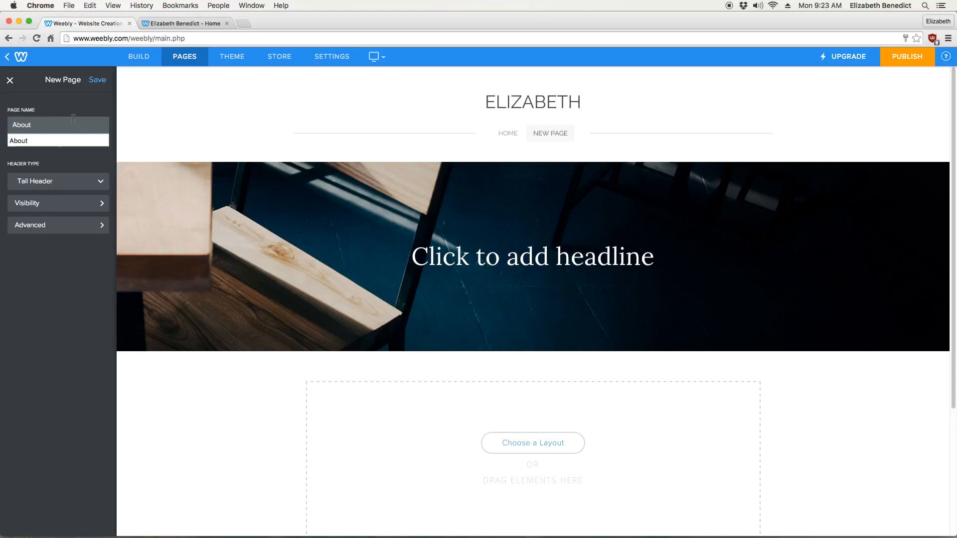
click(91, 81)
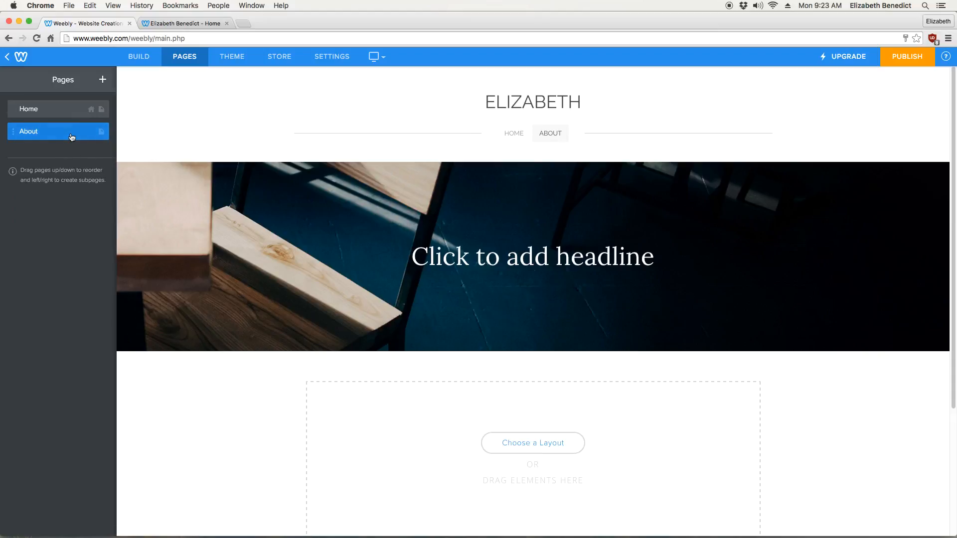
- Review the About page's settings and its available header types, then return to the page list
click(74, 137)
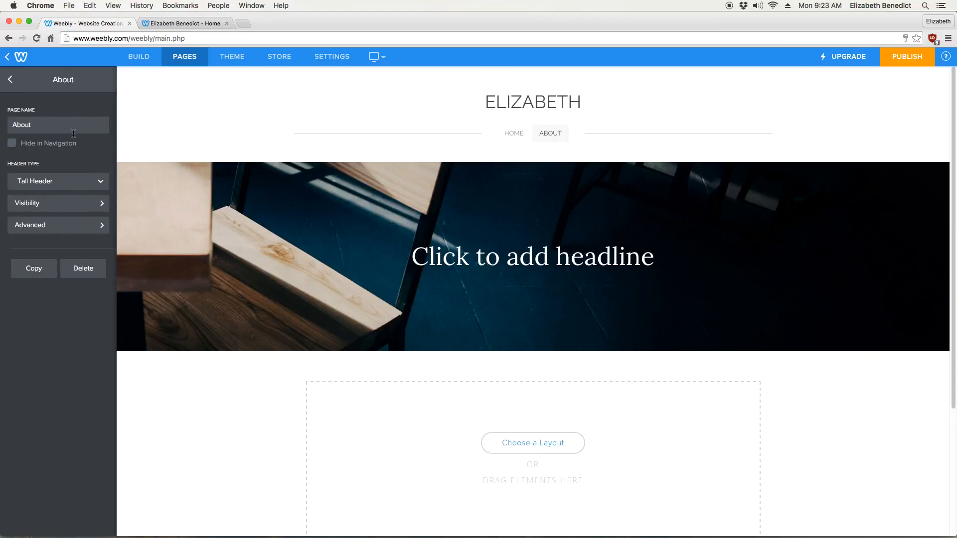
click(78, 188)
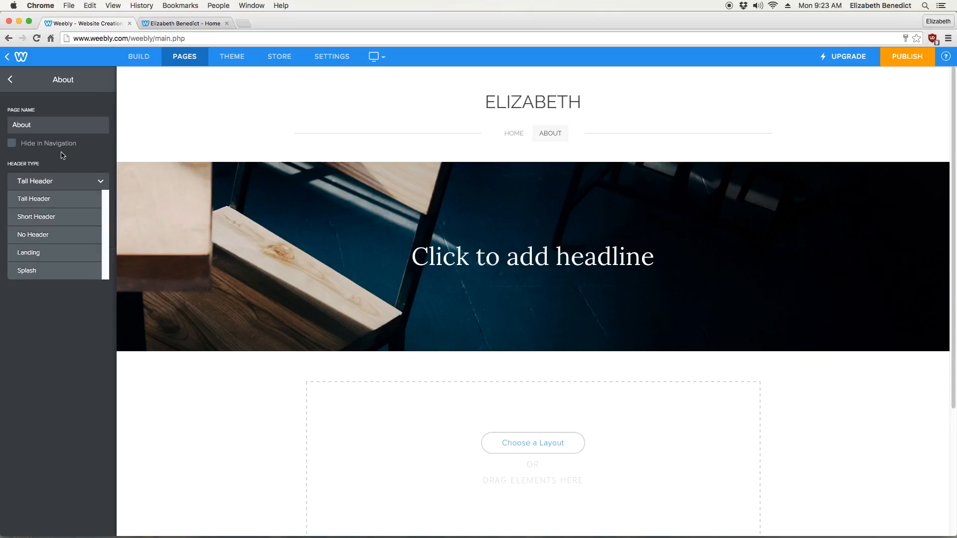
click(65, 153)
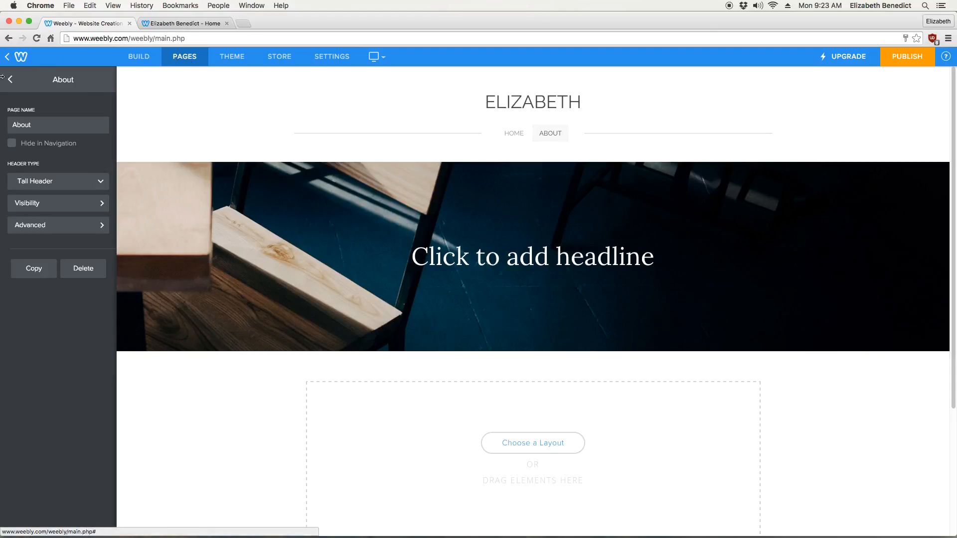
click(12, 81)
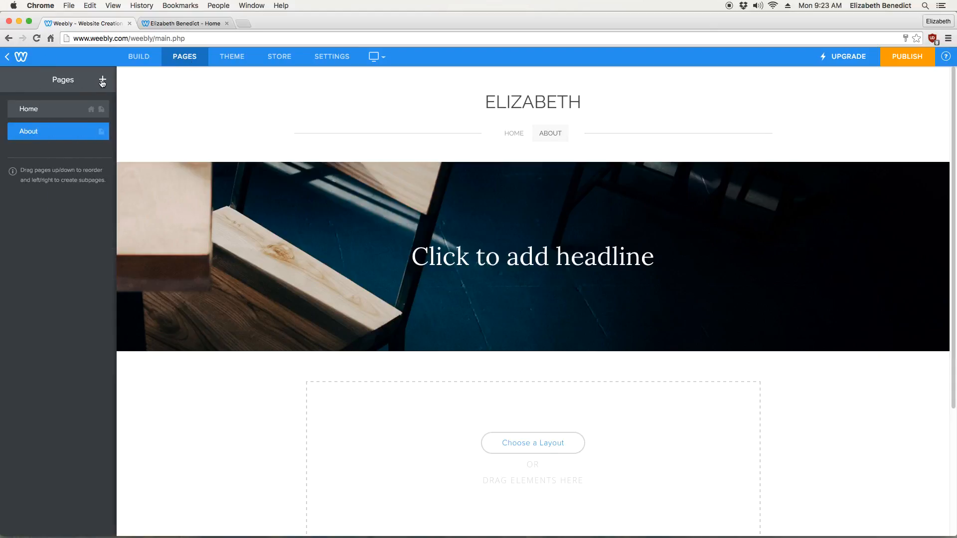
- Add another page named Resume to the site and save it
click(102, 81)
click(78, 118)
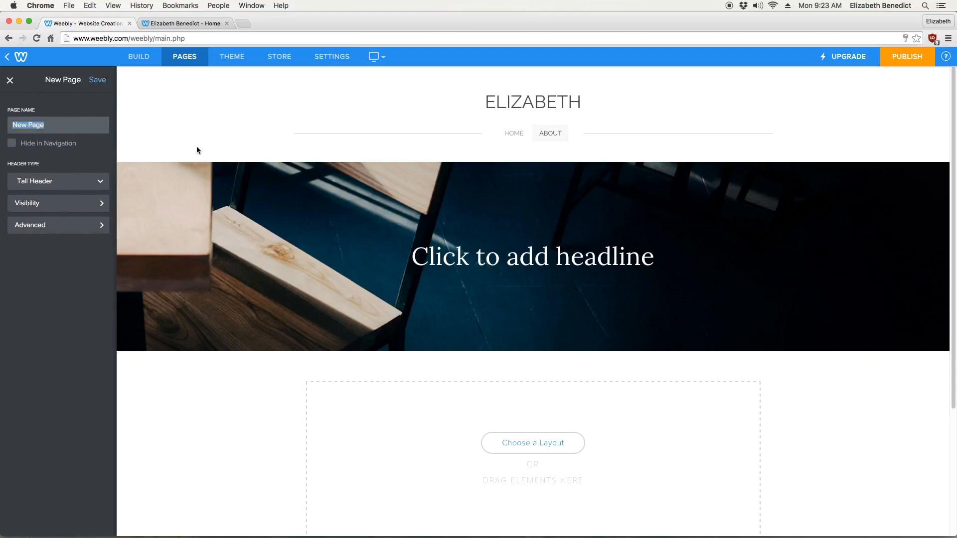
text(Resume)
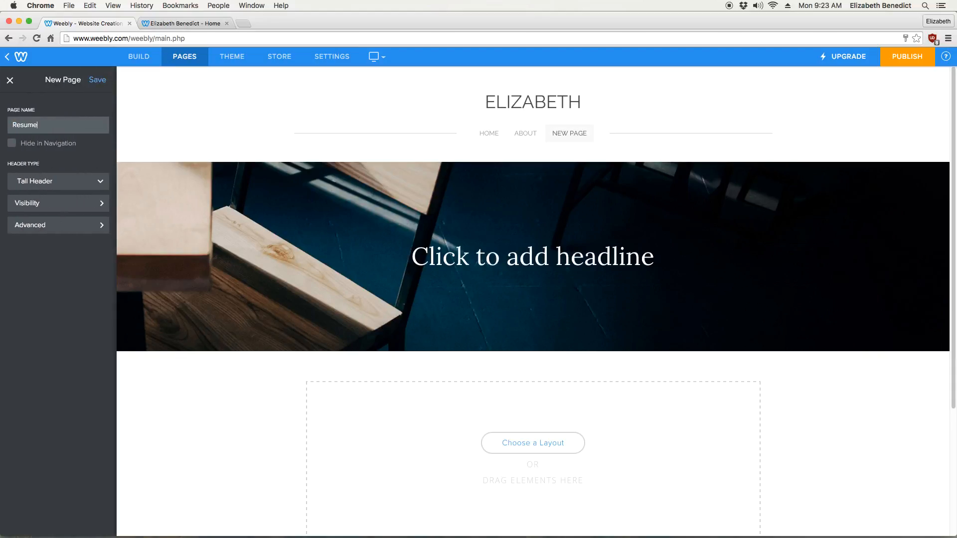
click(98, 80)
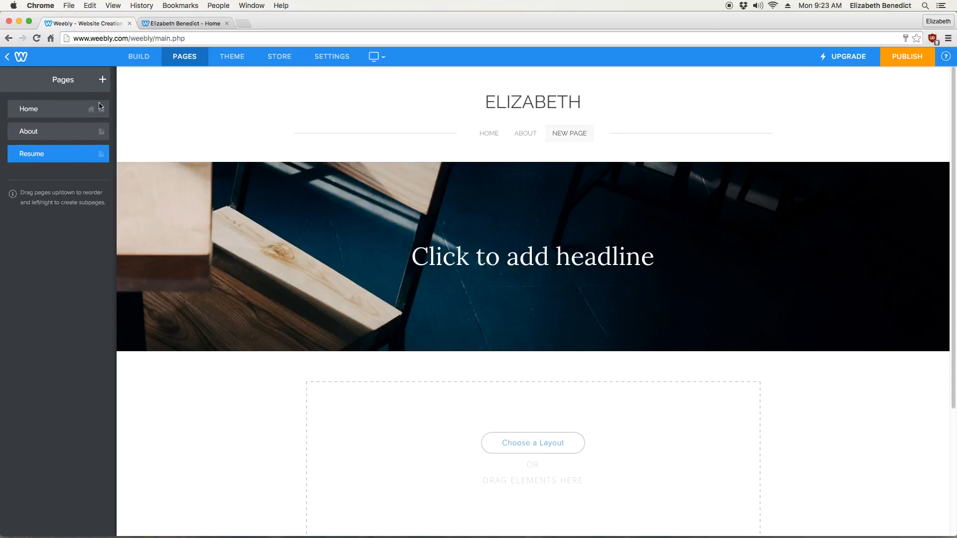
- Try reordering the pages by moving Resume above About, then put About back above Resume
drag(69, 155, 66, 133)
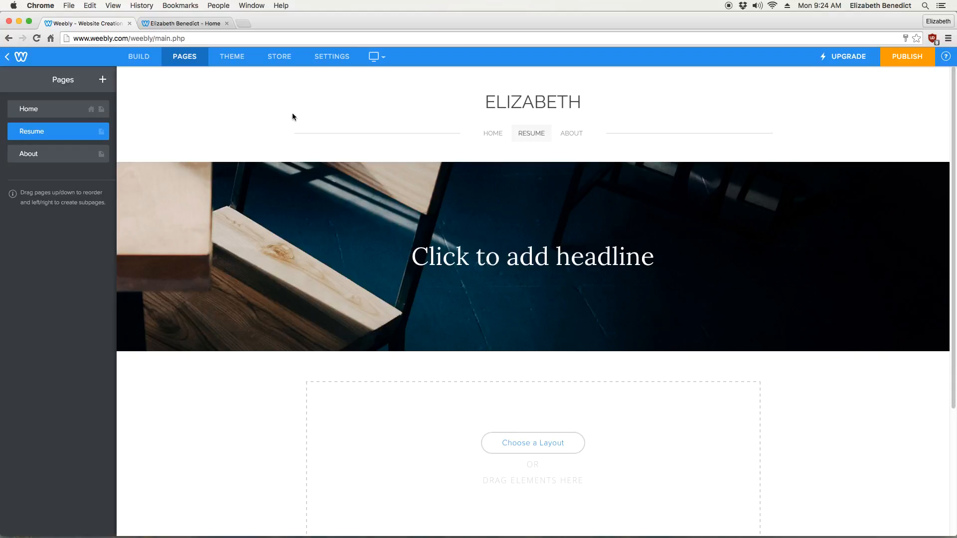
drag(33, 153, 60, 131)
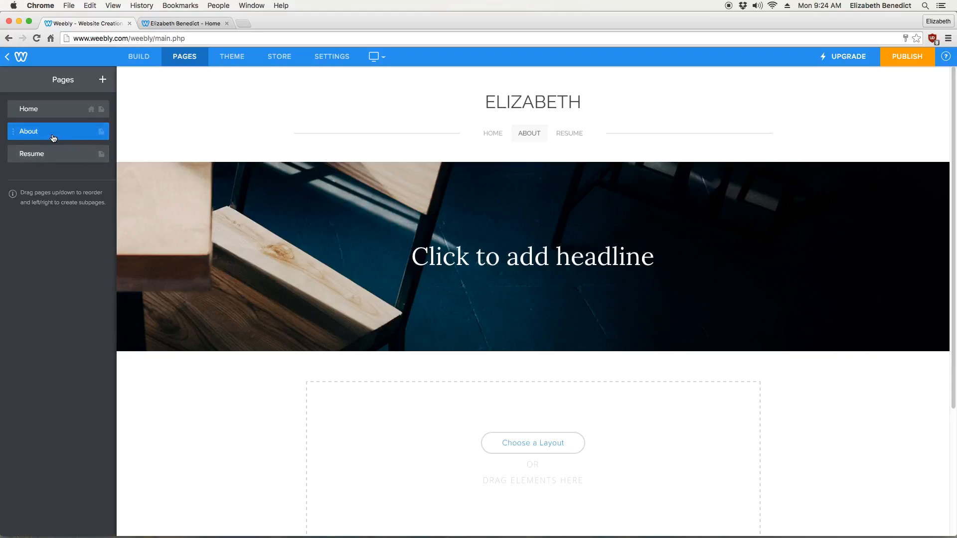
- Add a page named R and nest it as a subpage under Resume
click(103, 79)
click(84, 114)
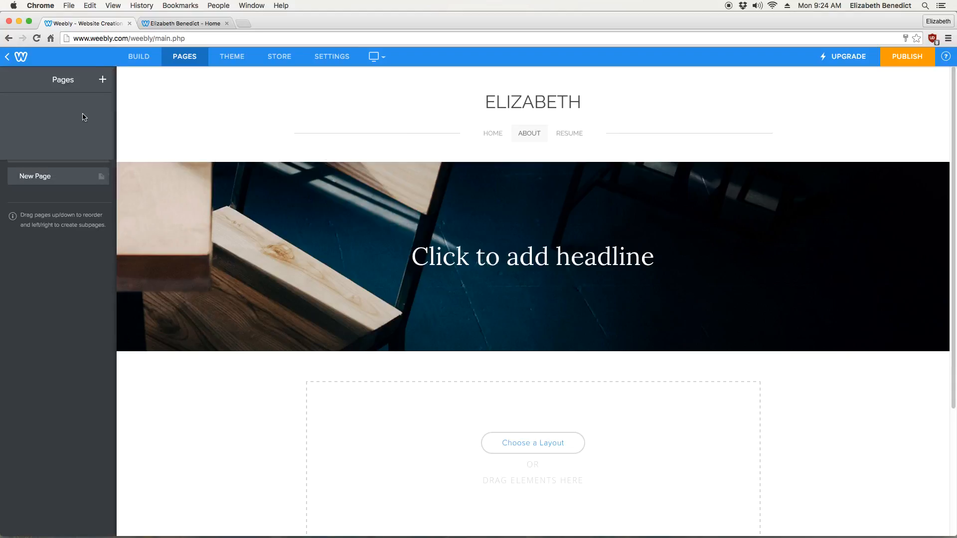
text(R)
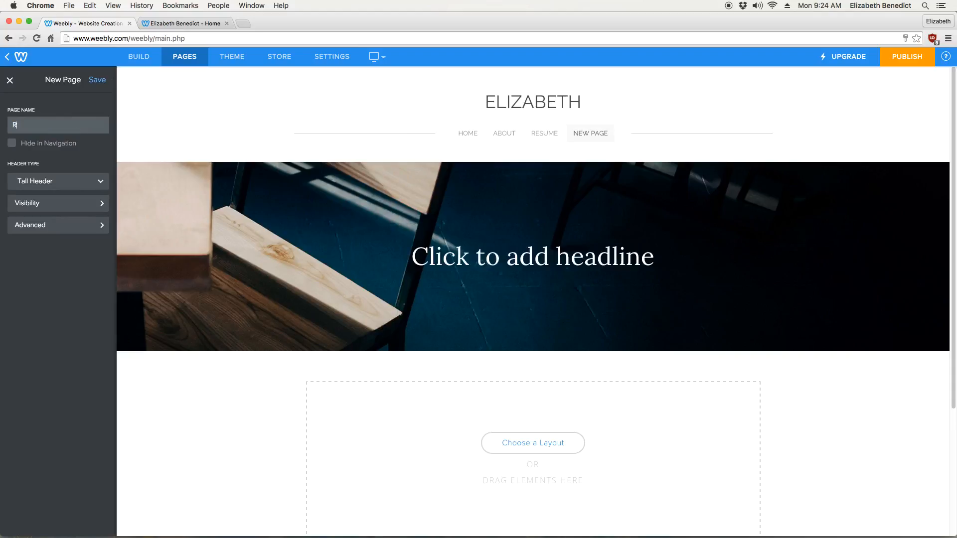
click(98, 79)
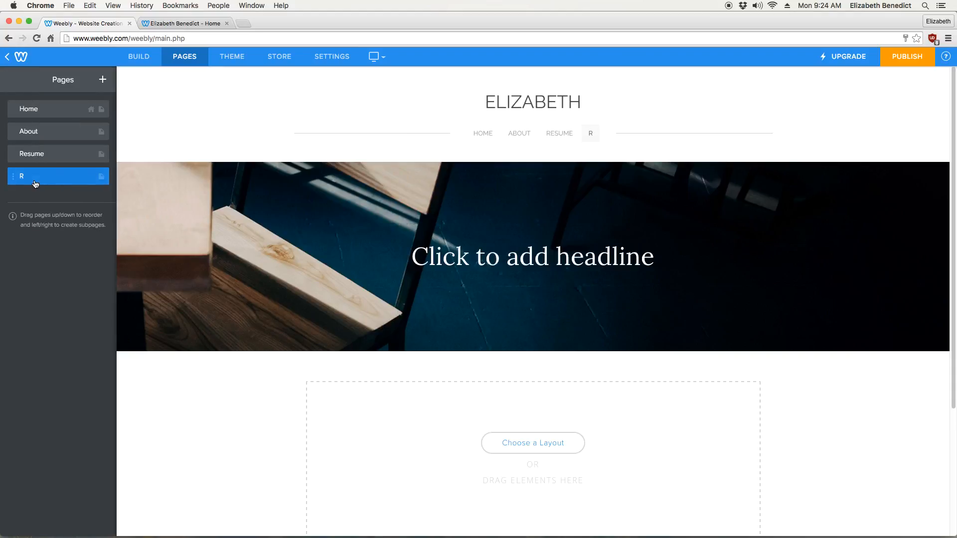
drag(33, 181, 42, 185)
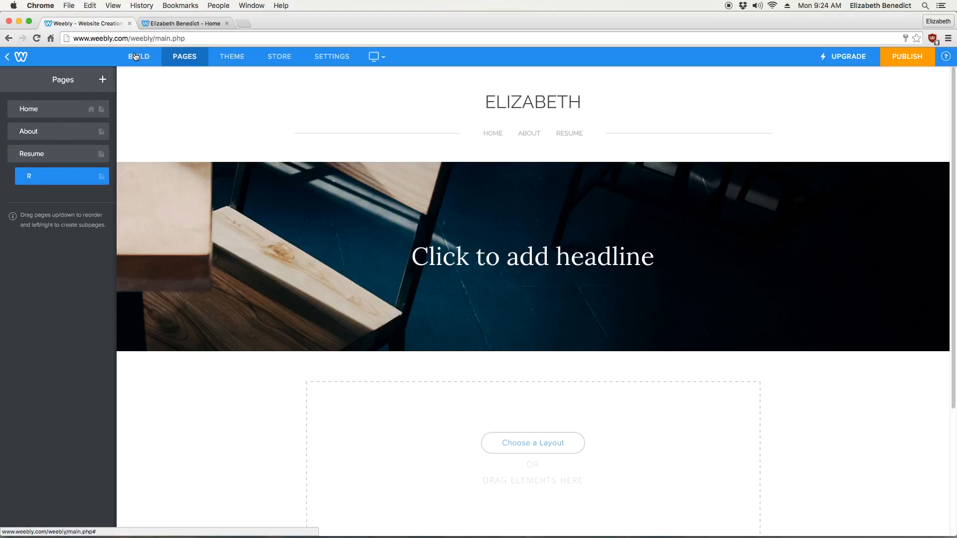
- Examine the theme's colour, font and background options and return to building the Home page
click(135, 57)
click(233, 58)
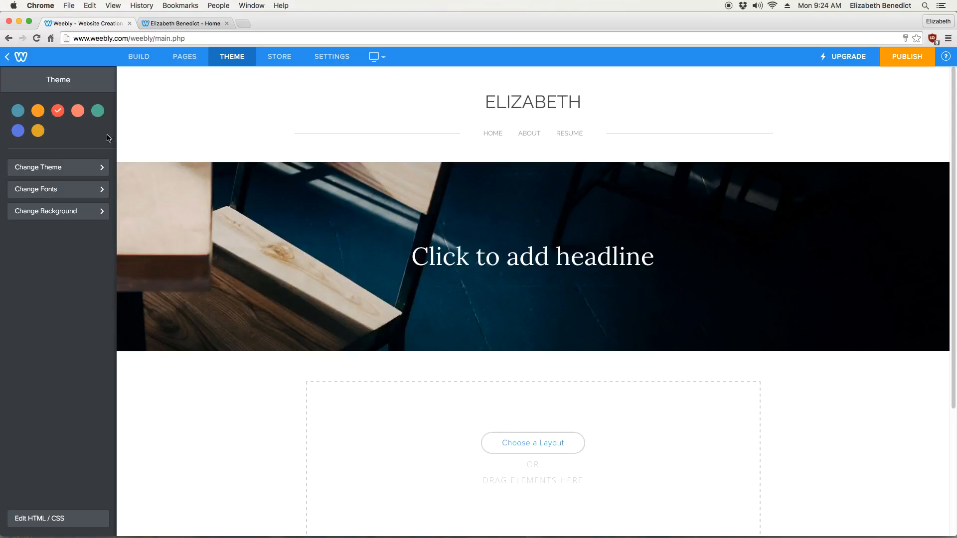
scroll(446, 405, down, 5)
scroll(406, 335, up, 5)
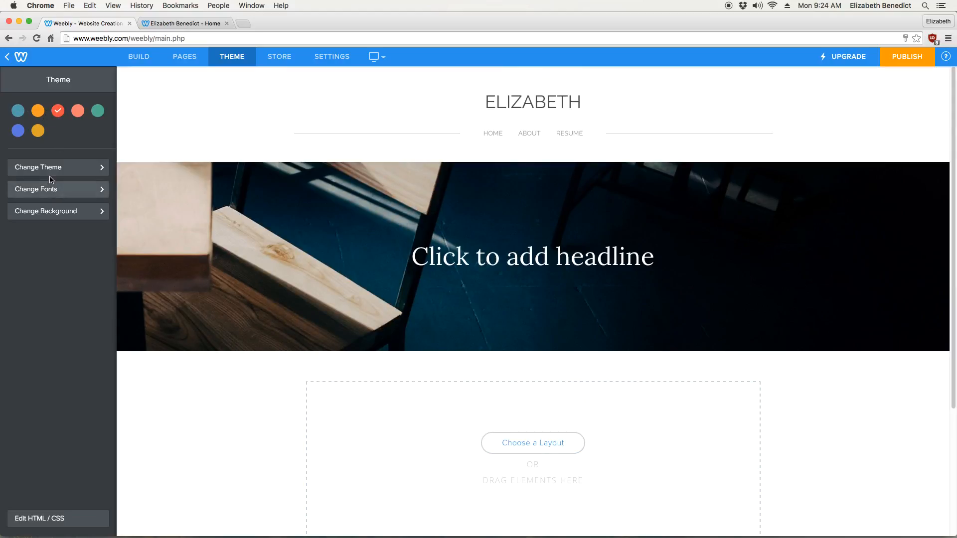
click(161, 59)
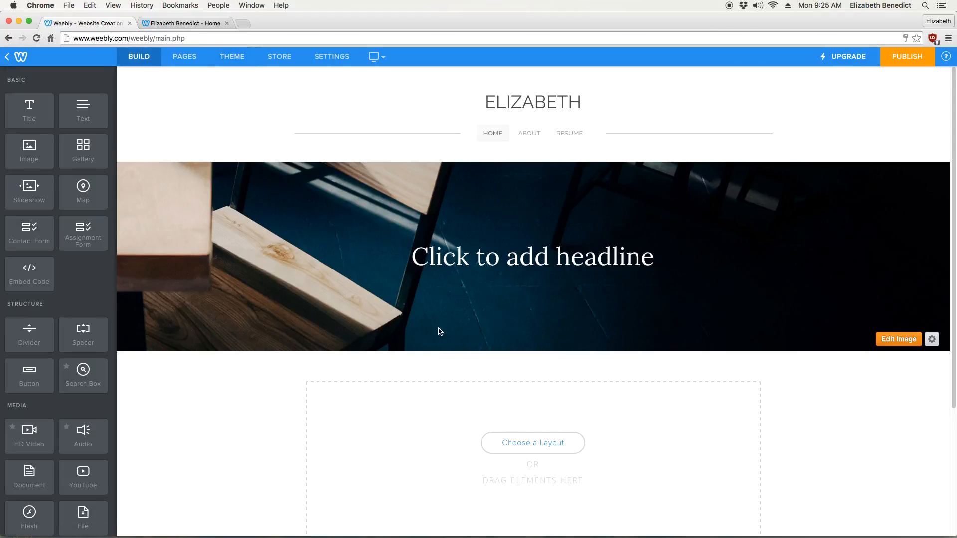
- Add a Document element to the content area of the Resume page and check its file upload and height options
click(584, 137)
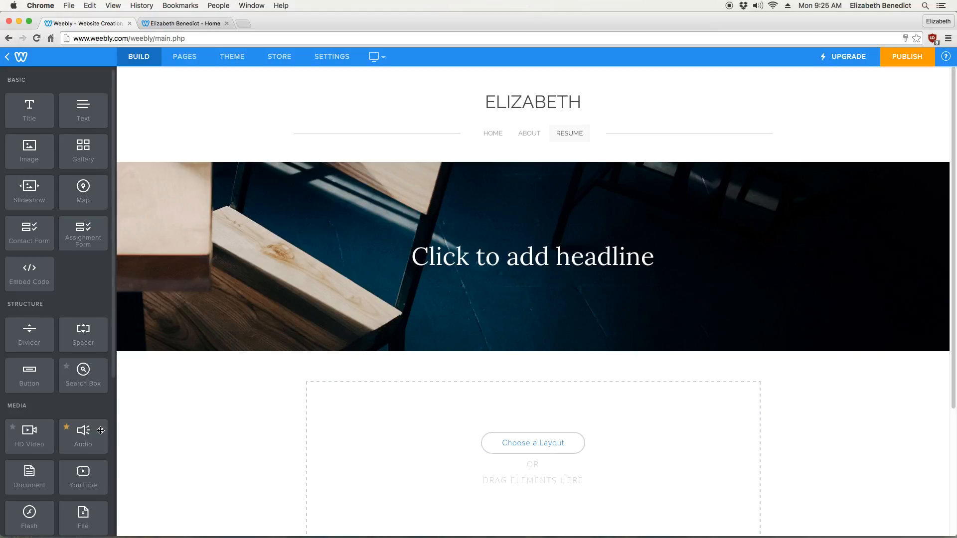
scroll(60, 333, down, 3)
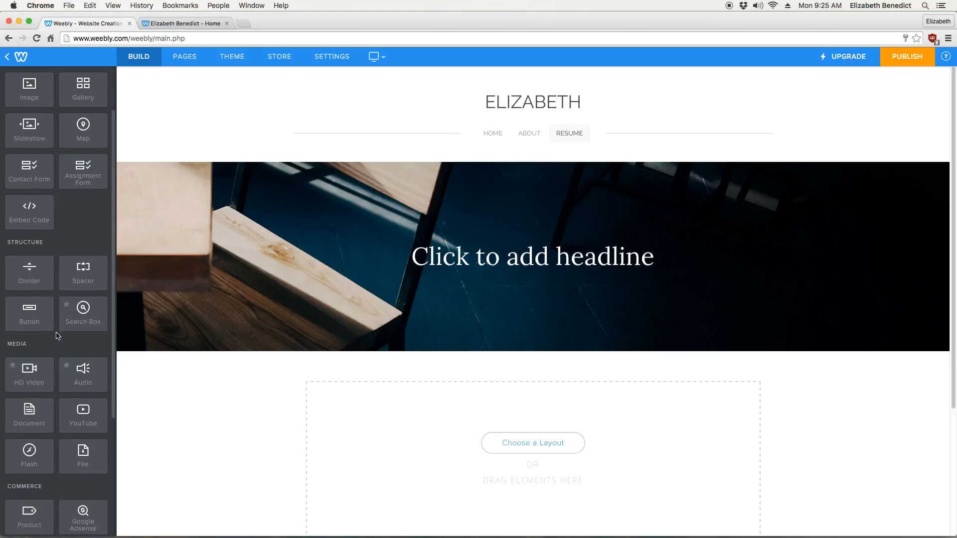
drag(35, 419, 408, 413)
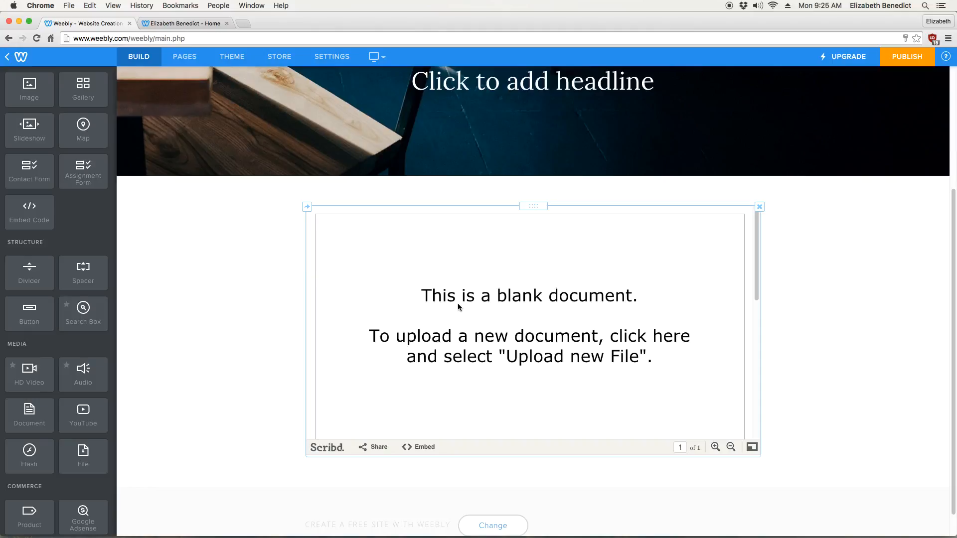
click(540, 318)
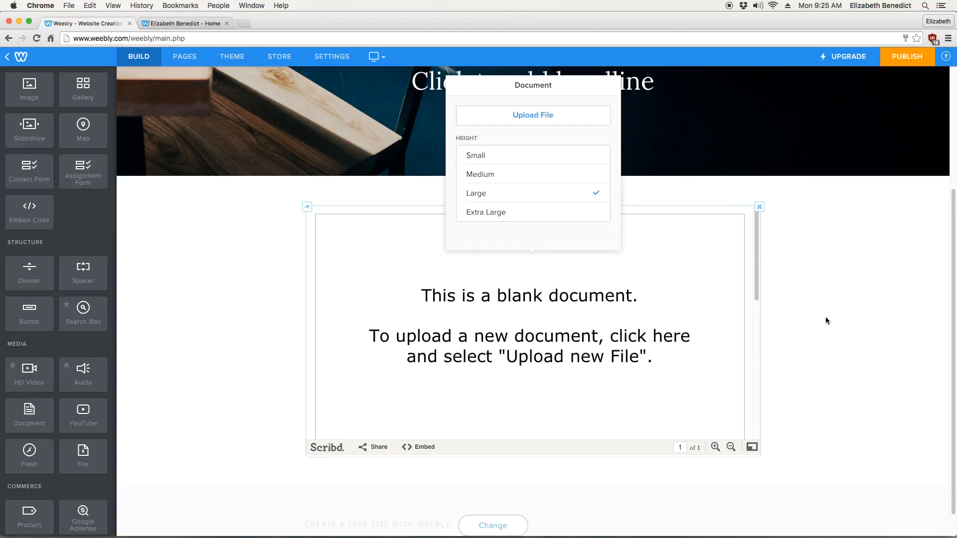
click(803, 333)
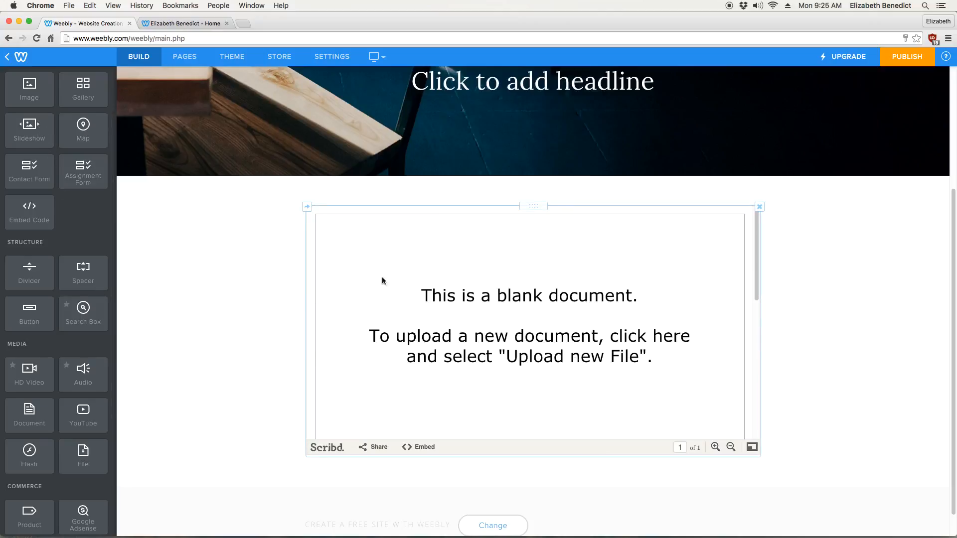
- Add a Title element above the blank document on the Resume page
scroll(72, 274, up, 2)
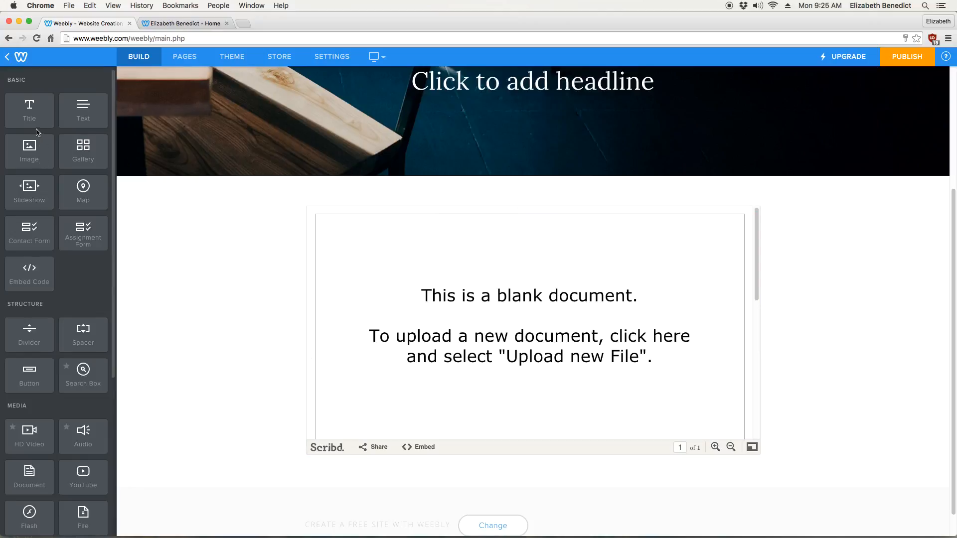
drag(31, 111, 390, 219)
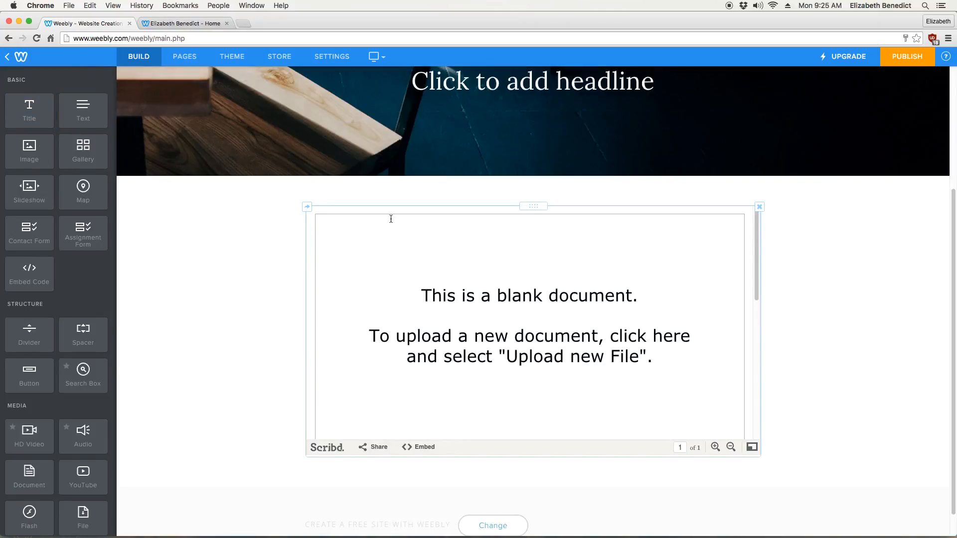